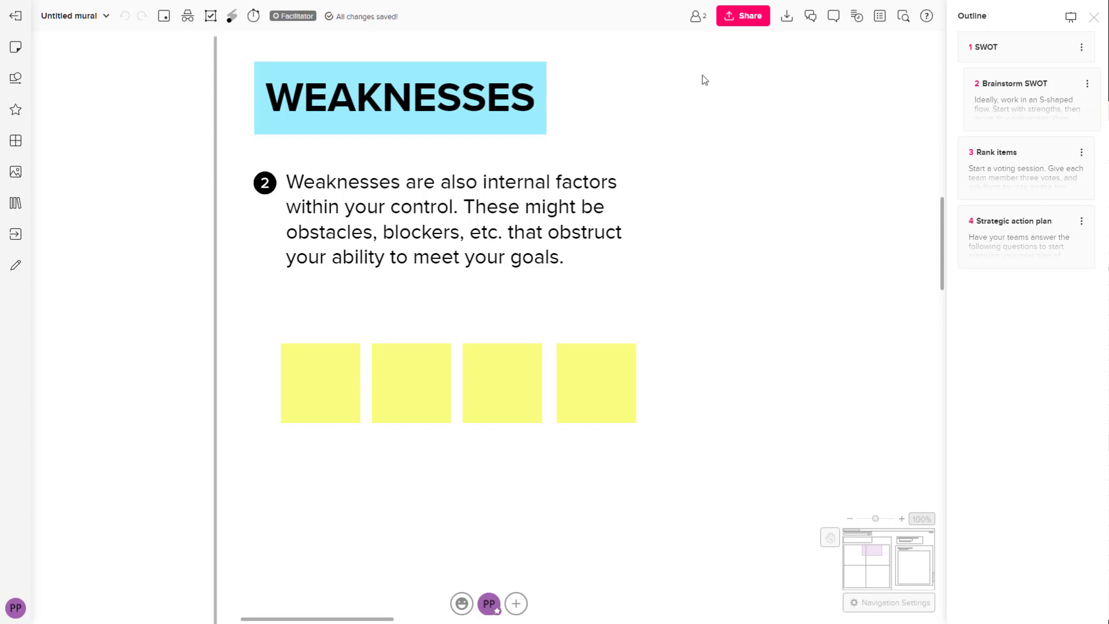
# Show the mural's members list with one member online and one offline
pyautogui.click(696, 17)
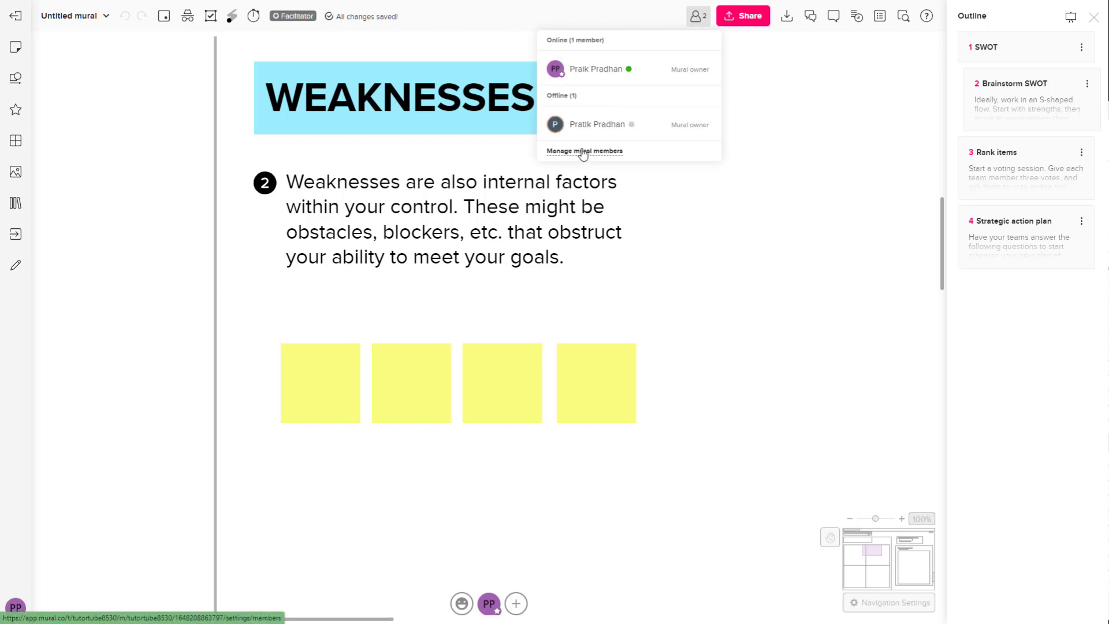
# On the member management page, give the second member Can facilitate rights and remove their Mural owner status
pyautogui.click(583, 152)
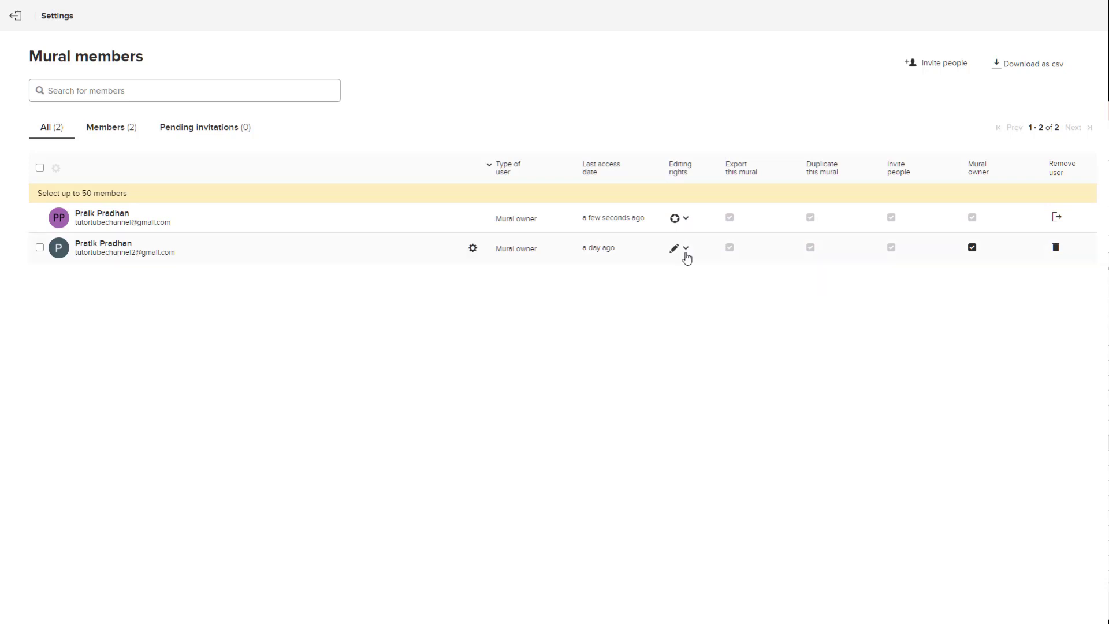
pyautogui.click(685, 250)
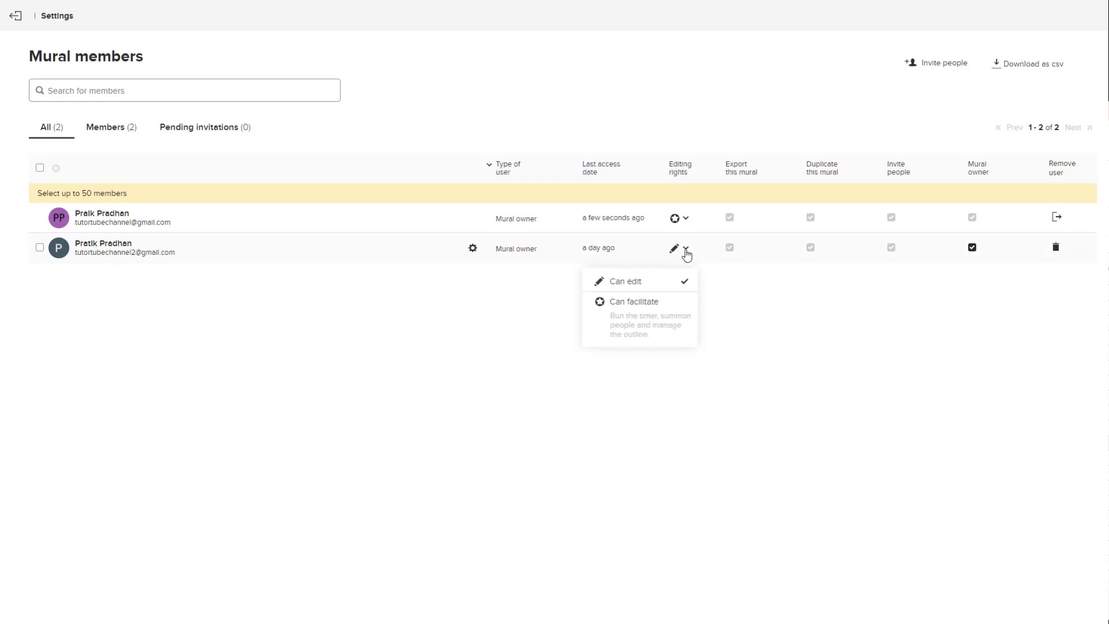
pyautogui.click(671, 310)
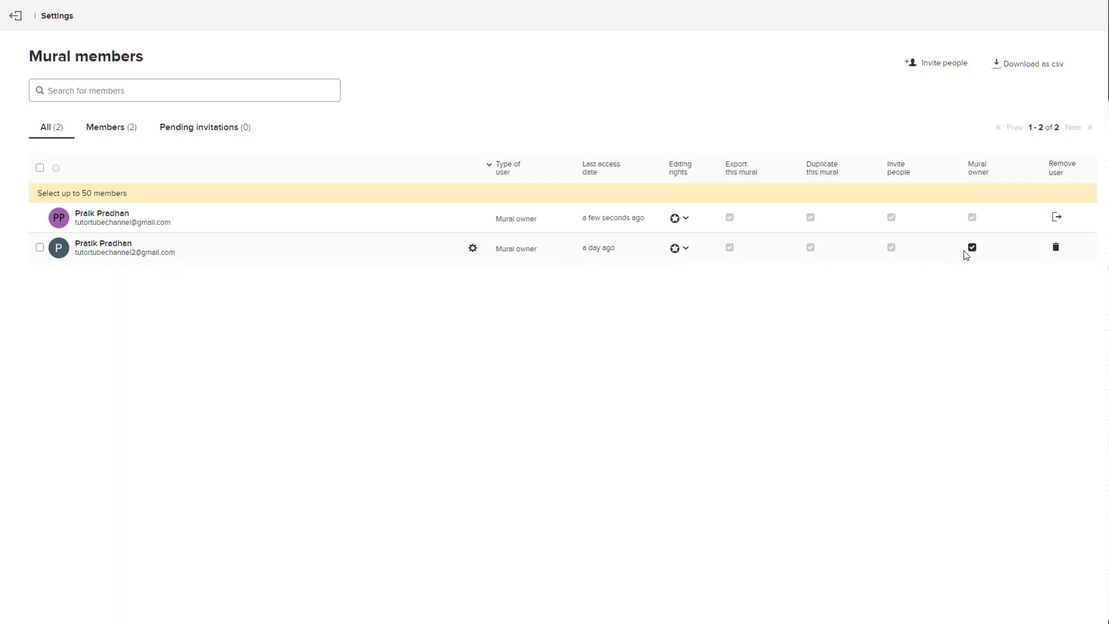
pyautogui.click(973, 250)
# Set the second member's editing rights to View only and look through the Members tab
pyautogui.click(676, 252)
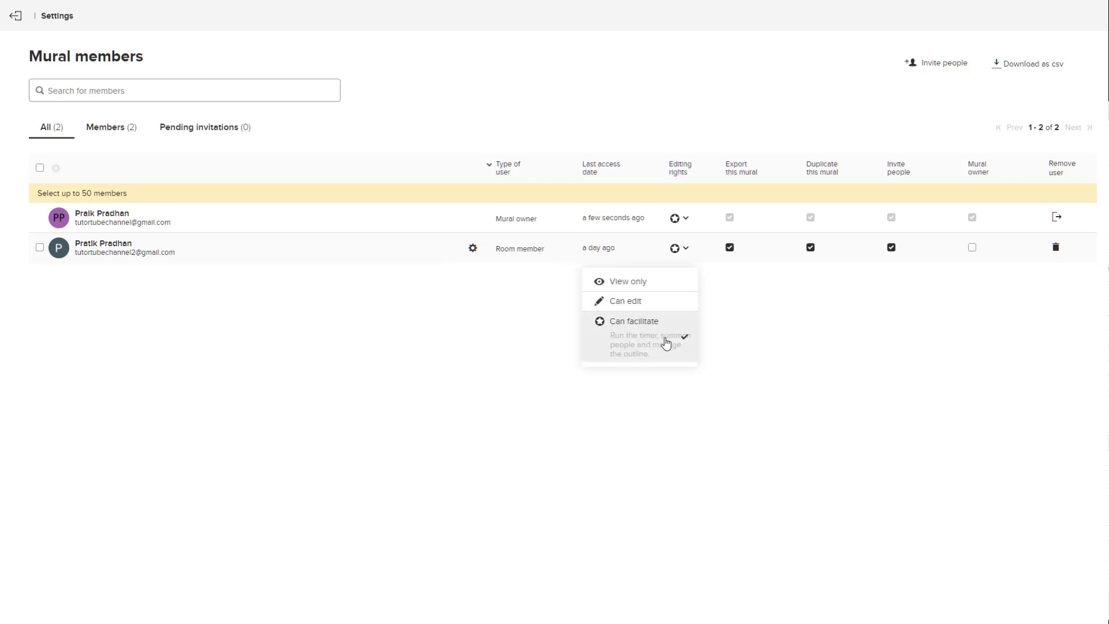
pyautogui.click(651, 289)
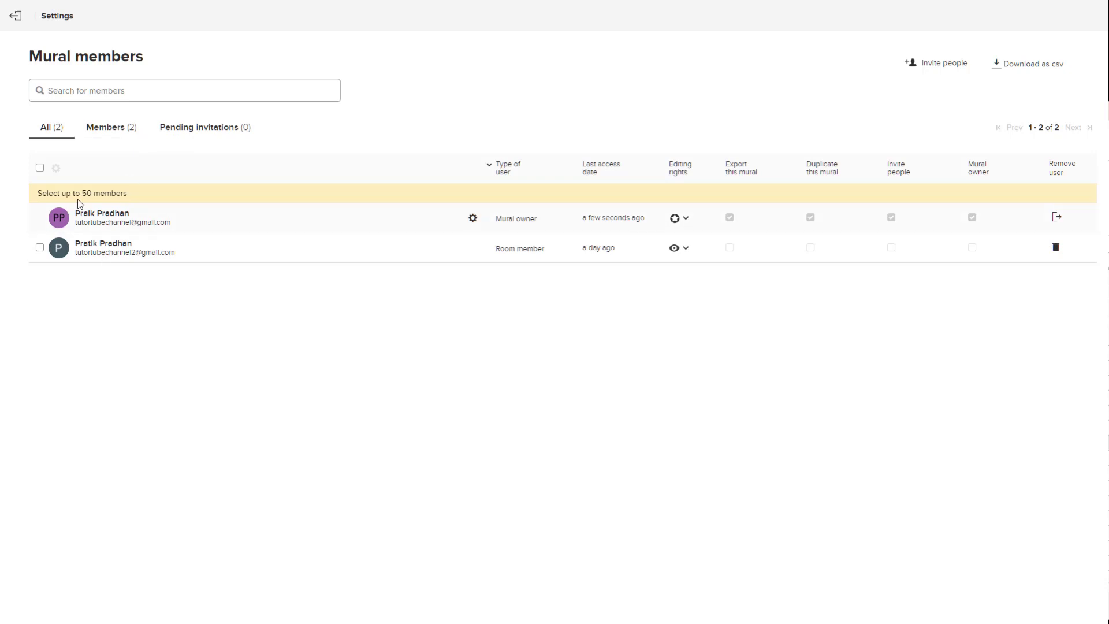
pyautogui.click(101, 131)
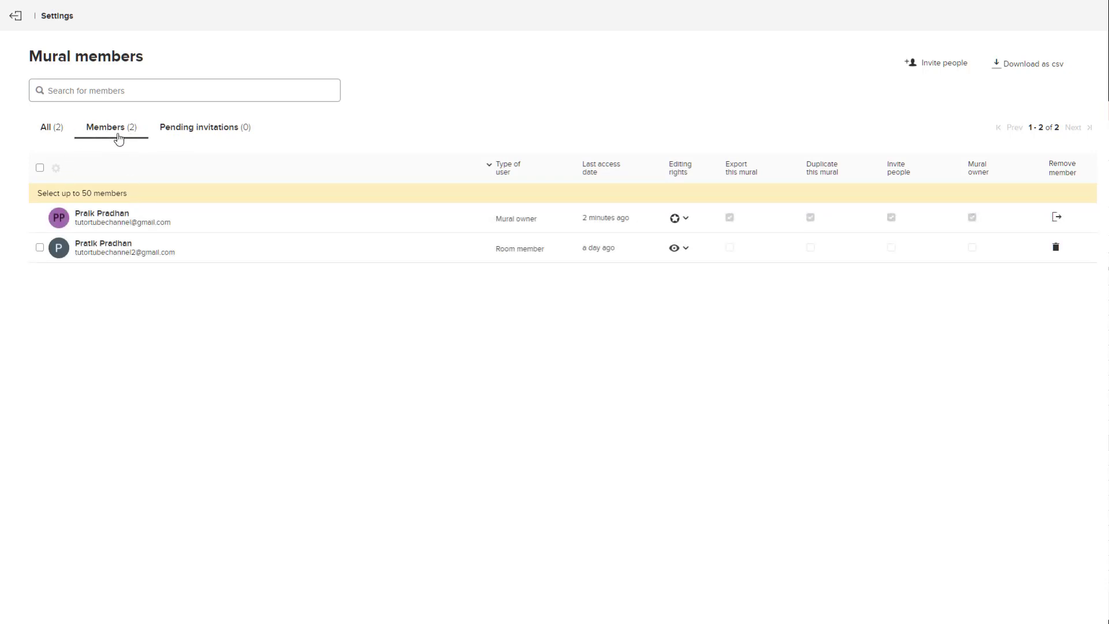
pyautogui.click(40, 169)
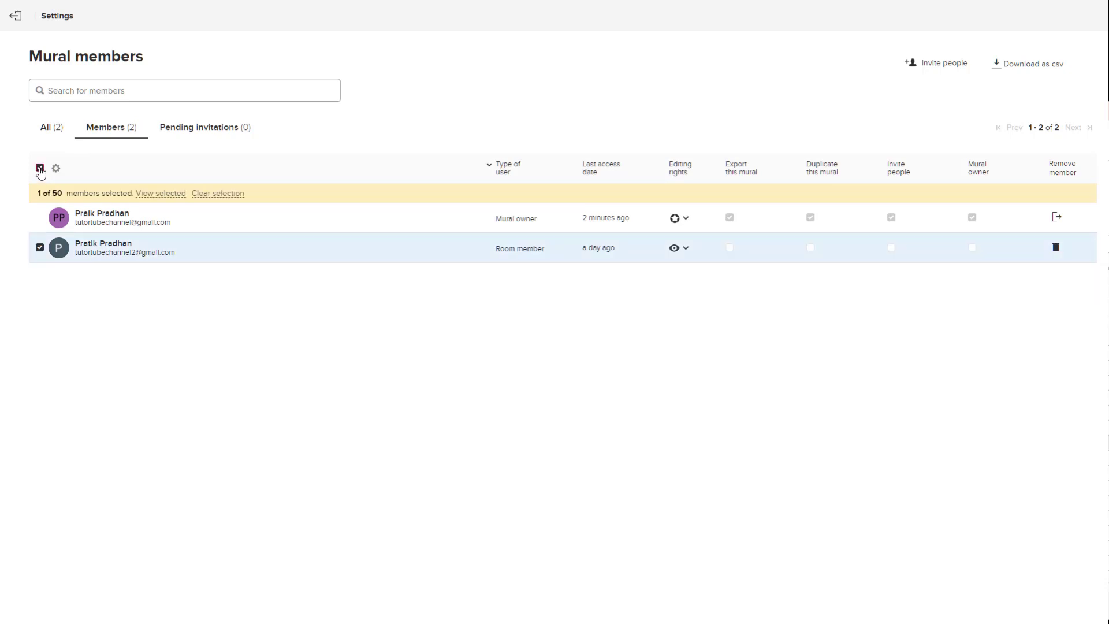
pyautogui.click(40, 168)
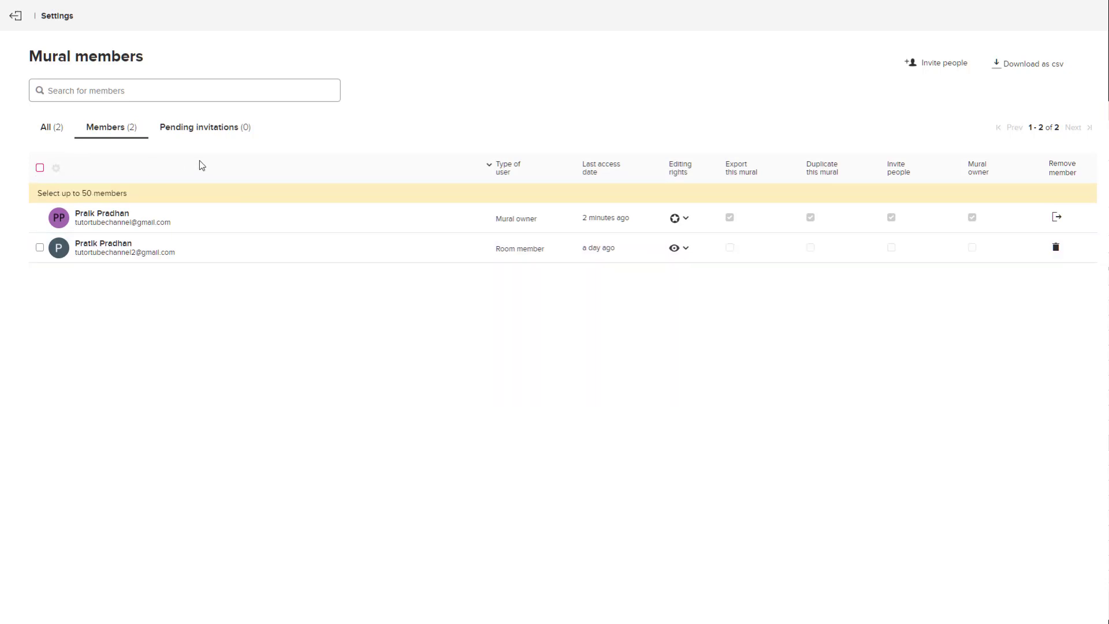
# Check the Pending invitations tab, go back to All, and start inviting people
pyautogui.click(224, 131)
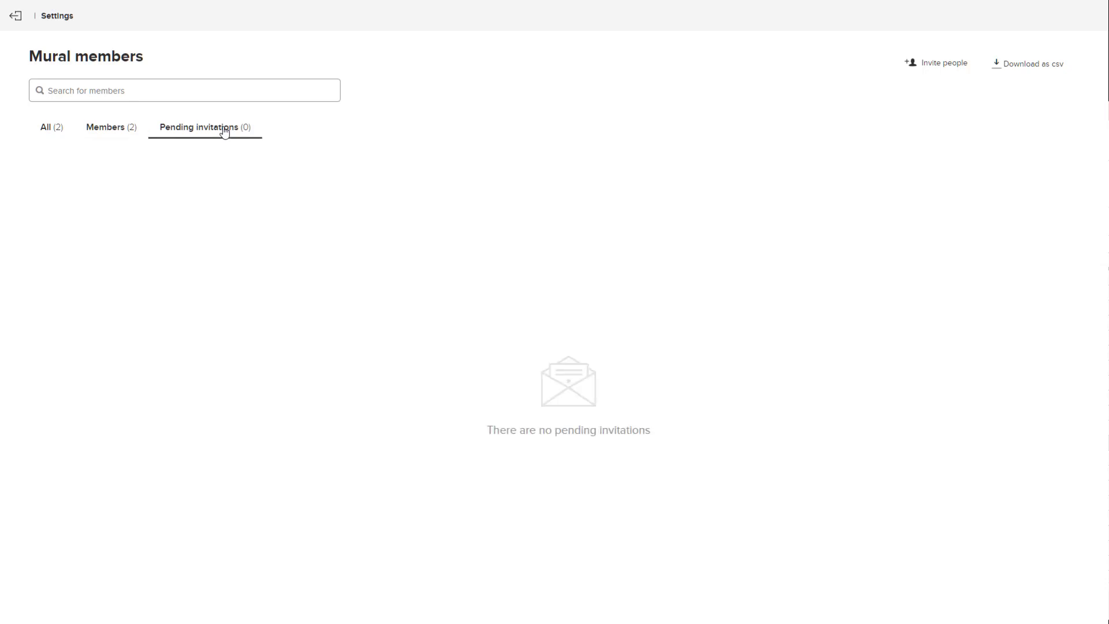
pyautogui.click(47, 138)
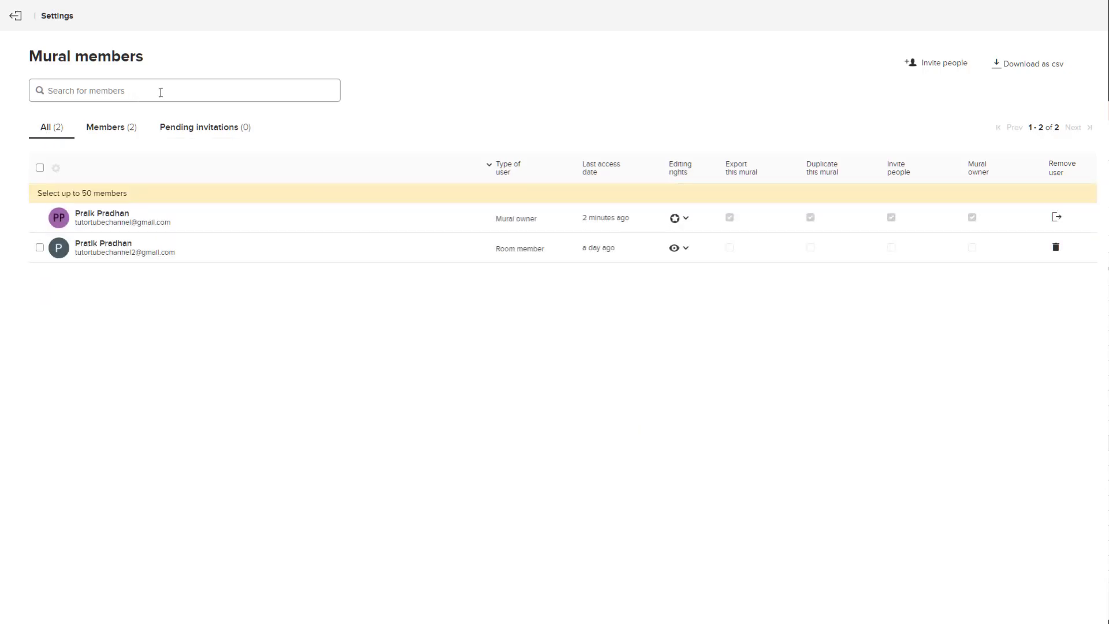
pyautogui.click(918, 63)
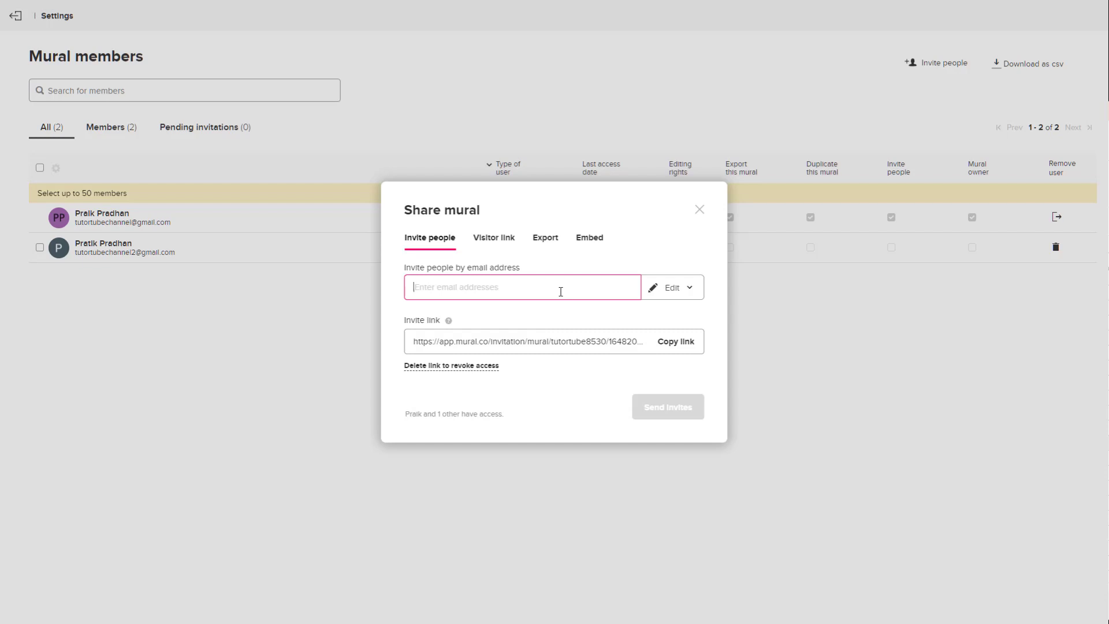
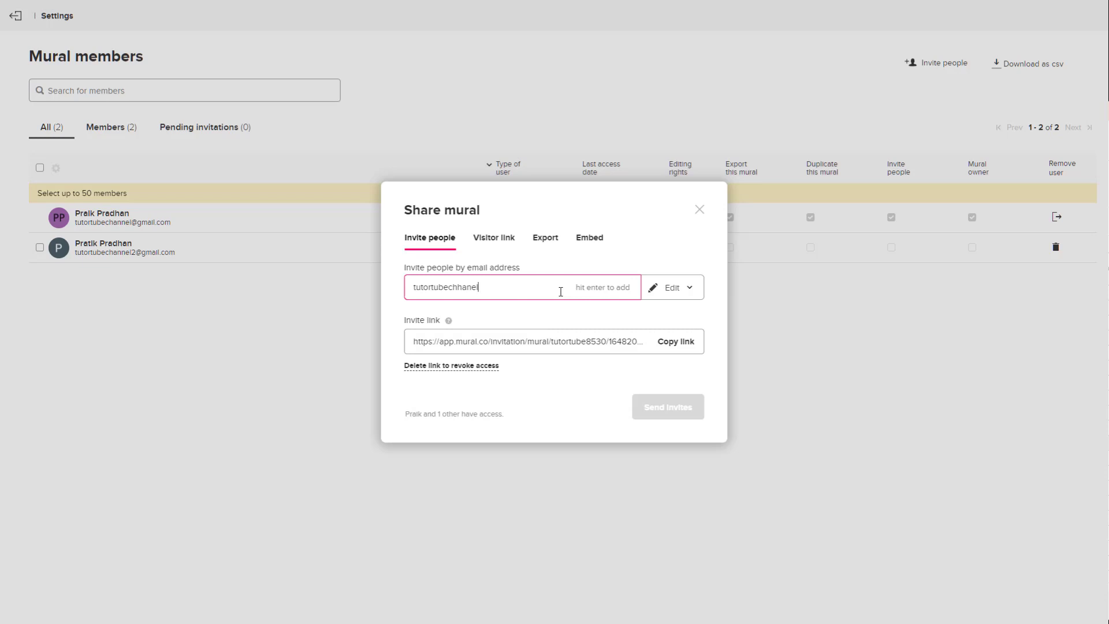
# Enter an invitee e-mail address with View only rights, dismissing the already-a-member warning
pyautogui.click(672, 289)
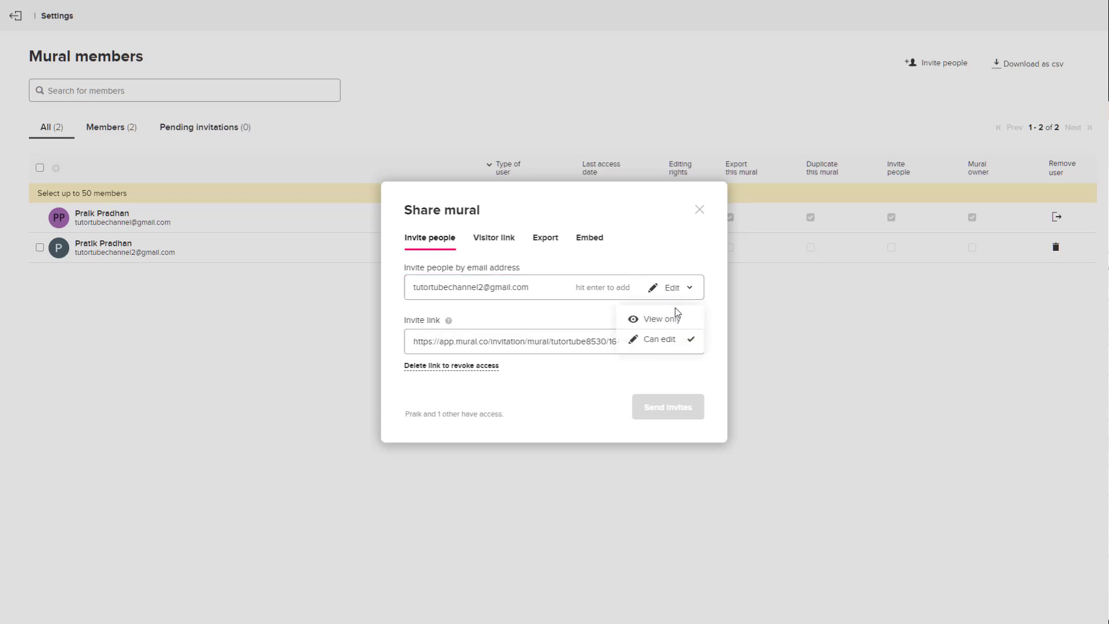
pyautogui.click(658, 319)
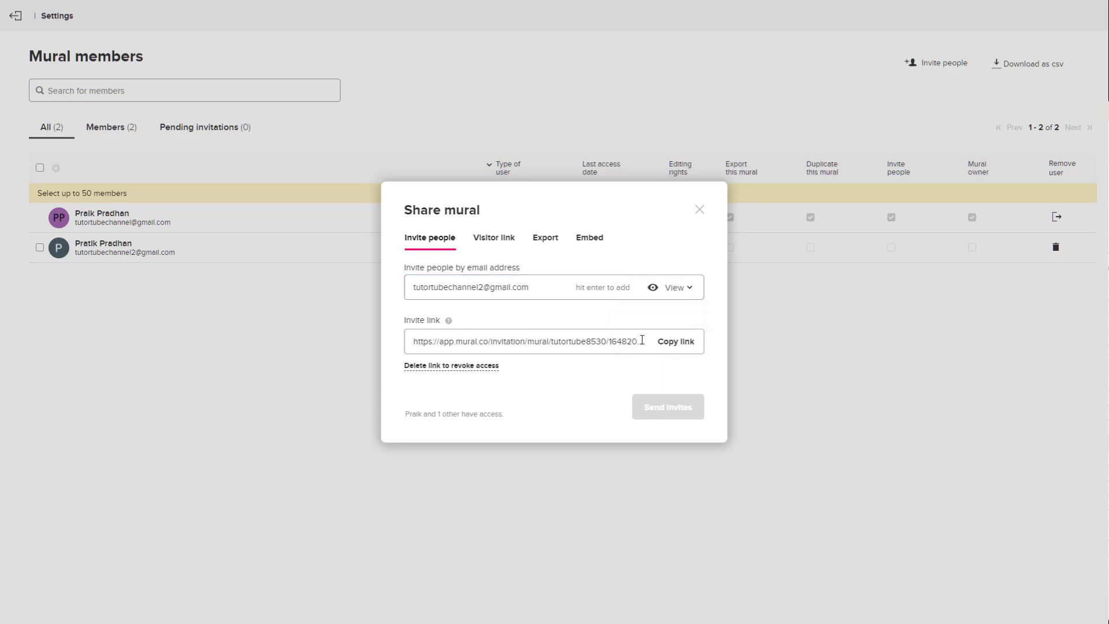
pyautogui.click(537, 285)
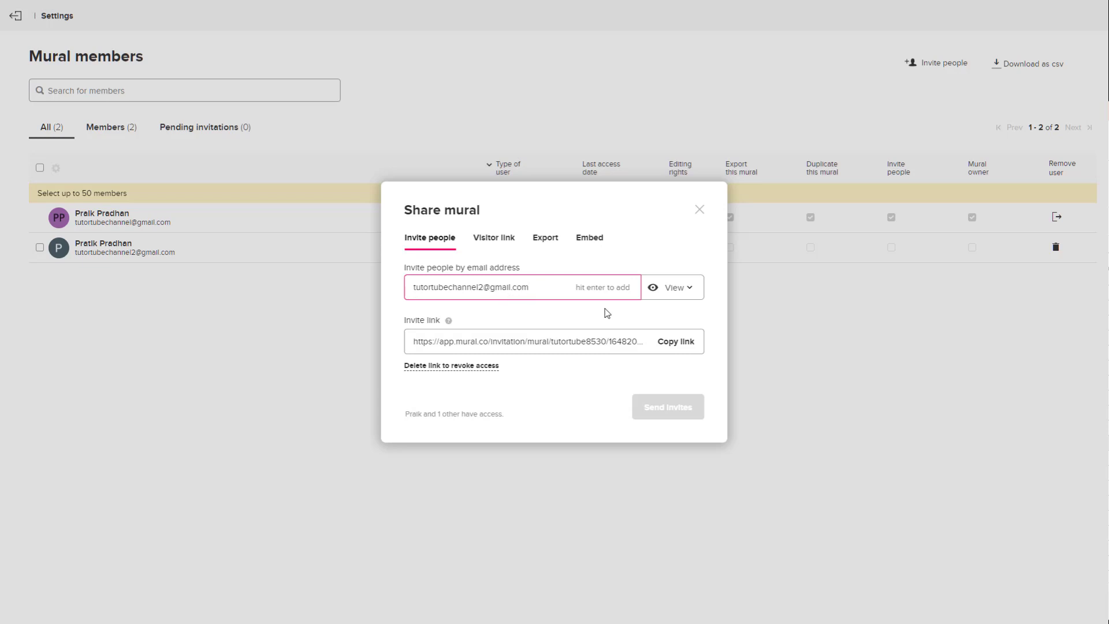
pyautogui.press('Return')
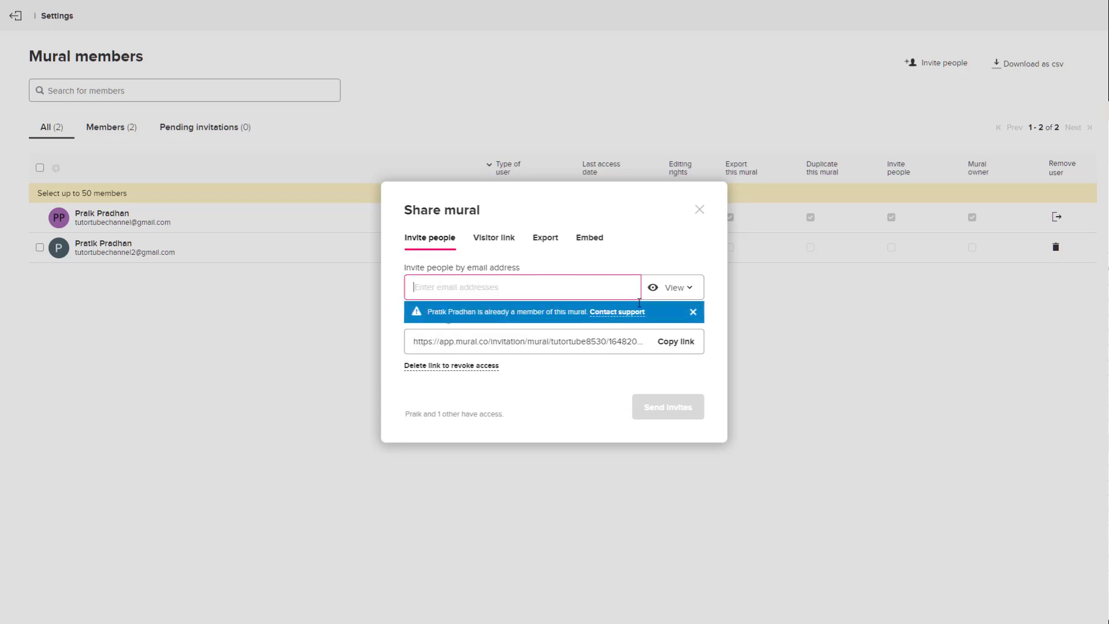
pyautogui.click(693, 312)
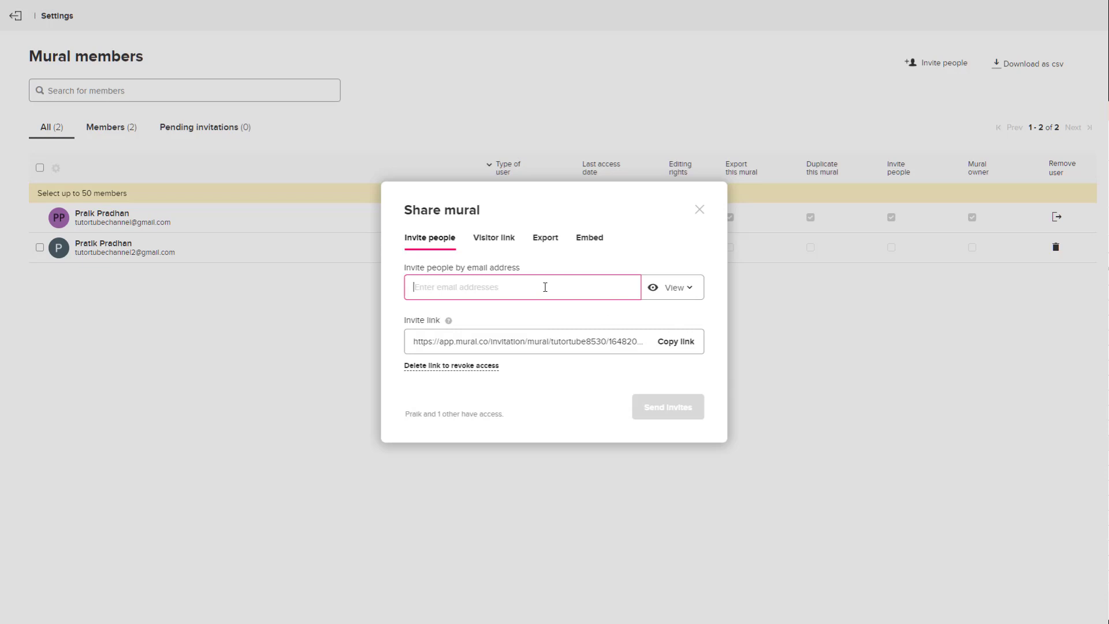
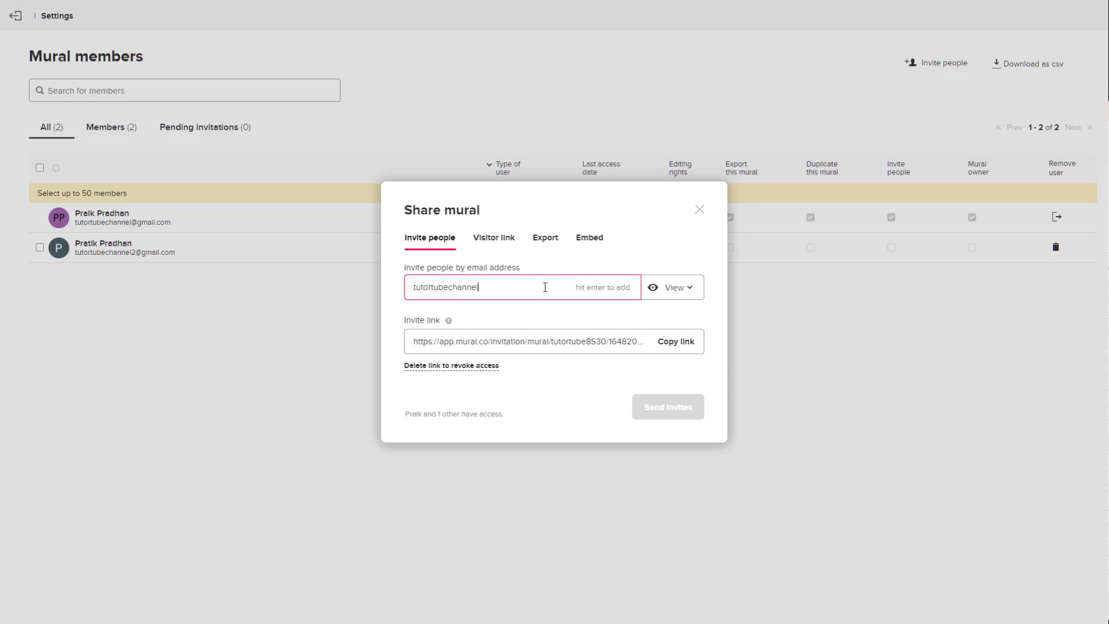
# Add the test e-mail address as invitee and send the view-only invitation
pyautogui.press('Return')
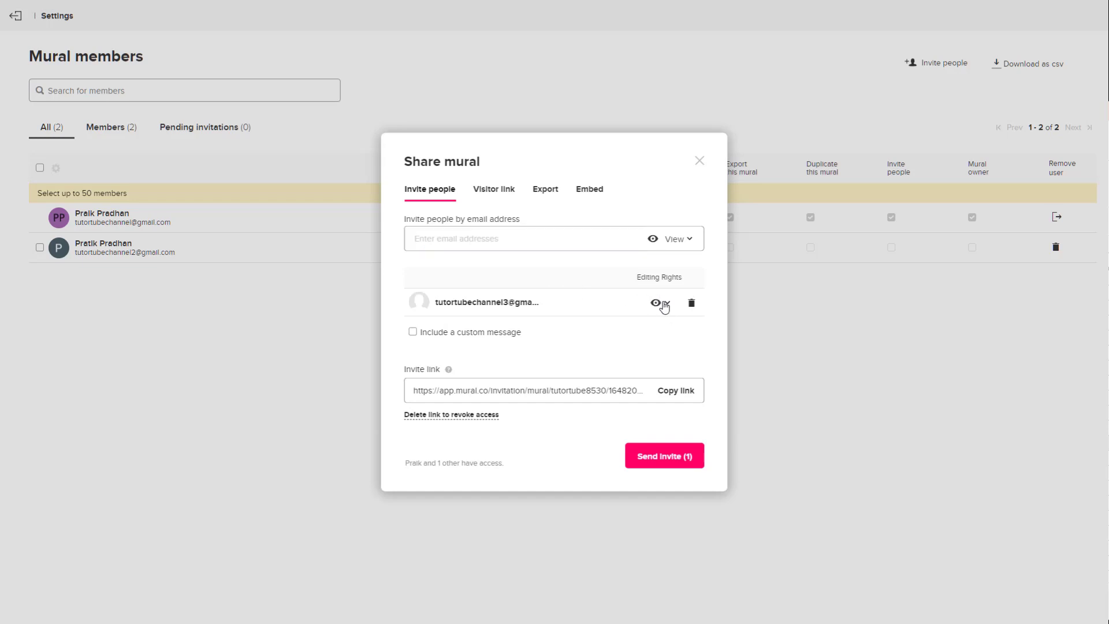
pyautogui.click(662, 304)
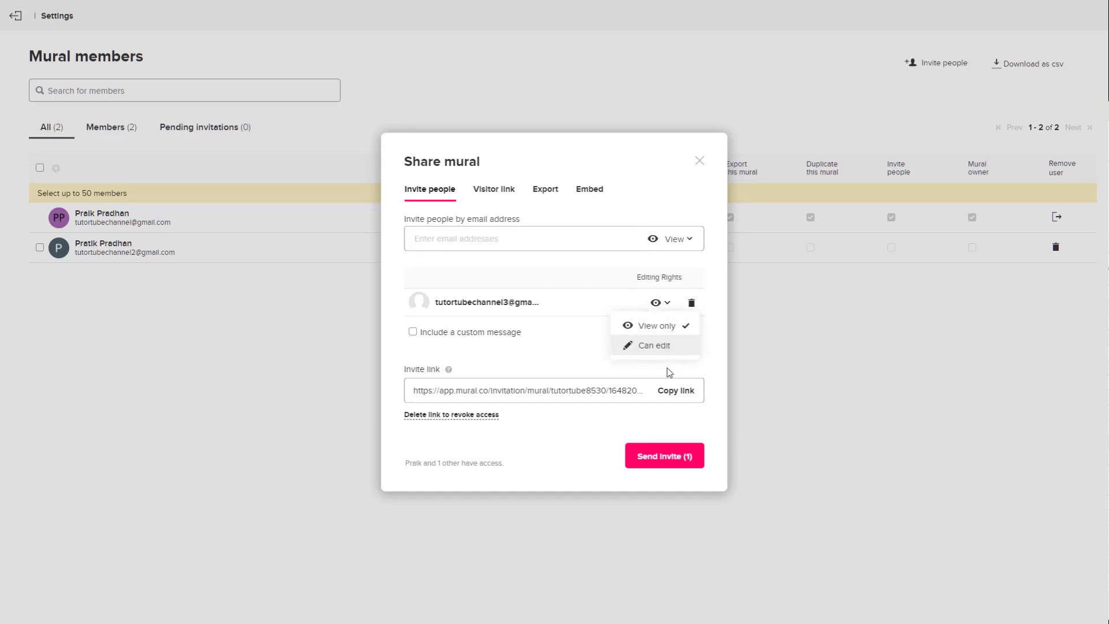
pyautogui.click(667, 459)
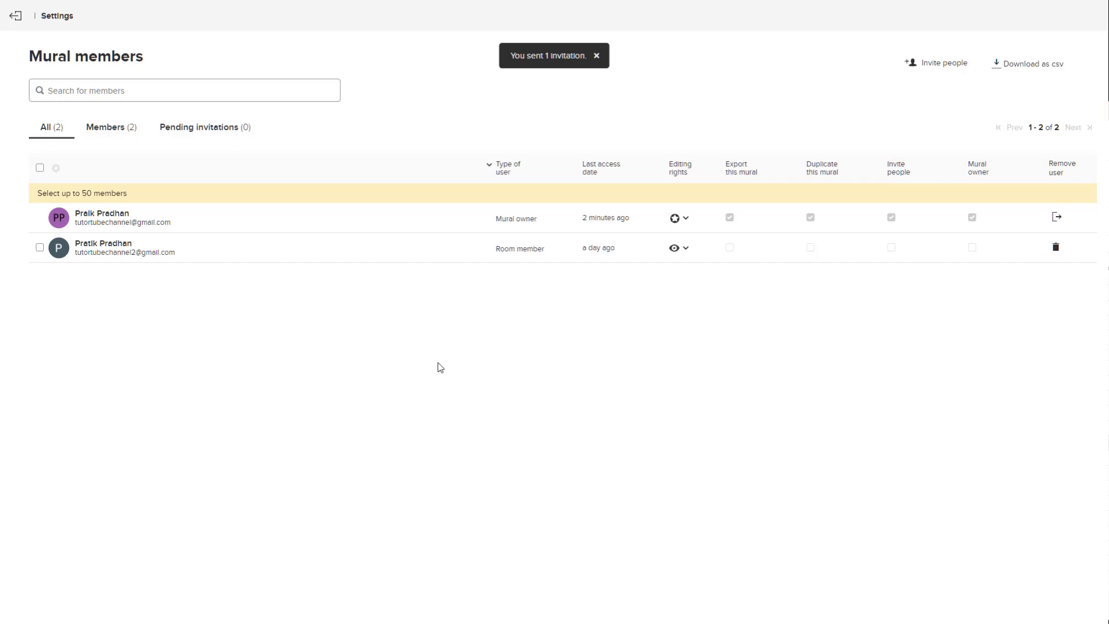
# Return to the mural and reopen the member management page from the members list
pyautogui.click(260, 128)
pyautogui.click(62, 131)
pyautogui.click(15, 16)
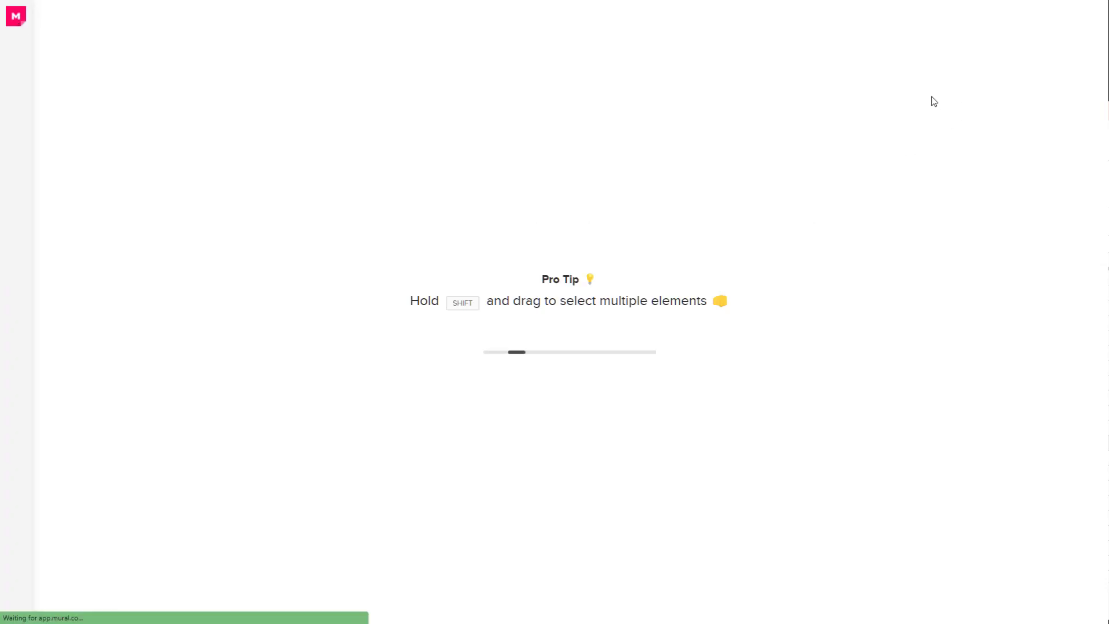
pyautogui.click(696, 17)
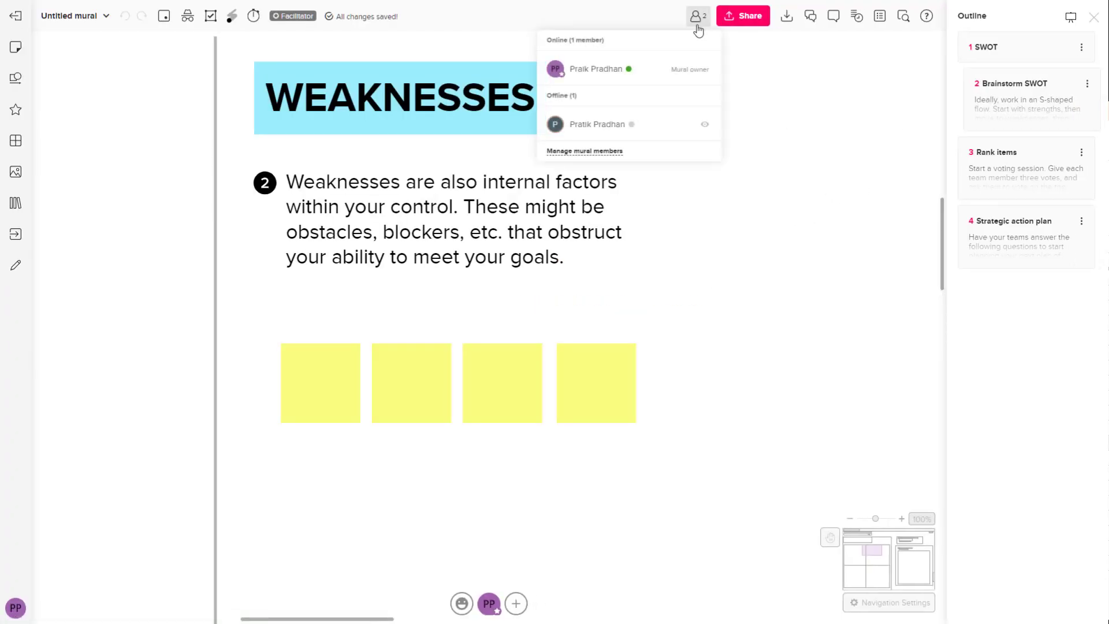
pyautogui.click(604, 153)
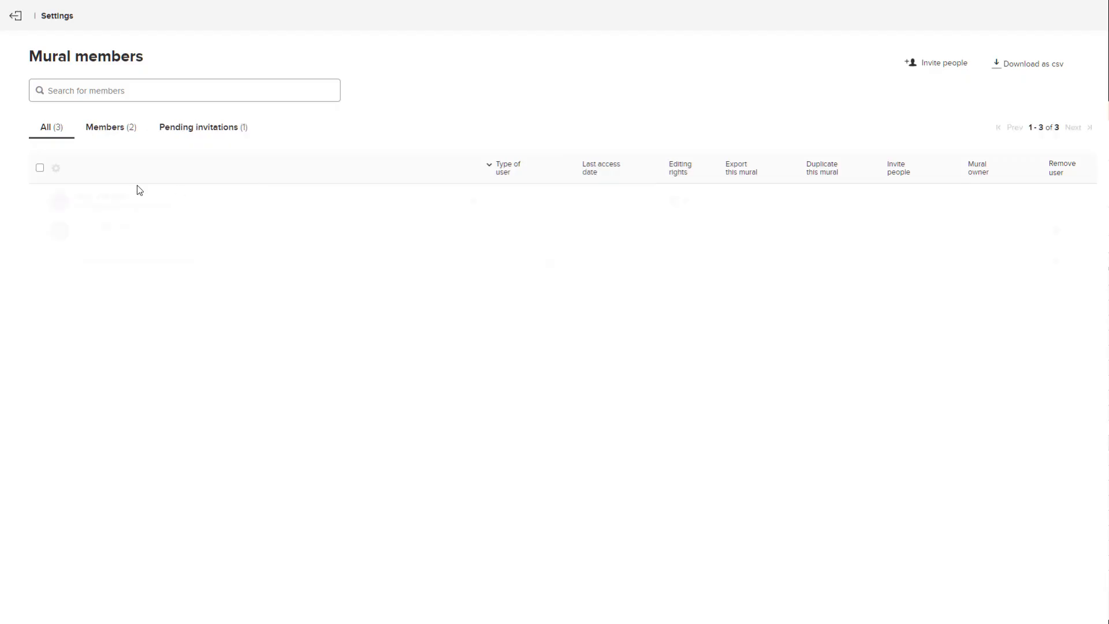
# Revoke the pending test invitation, confirm Remove, and view the Members list
pyautogui.click(184, 128)
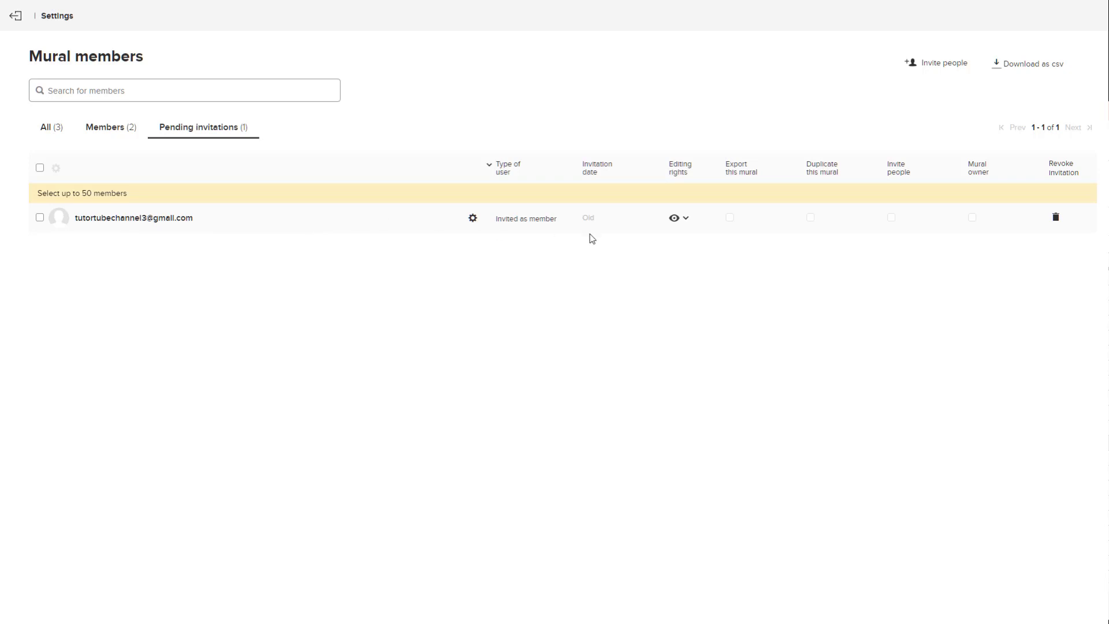
pyautogui.click(1053, 220)
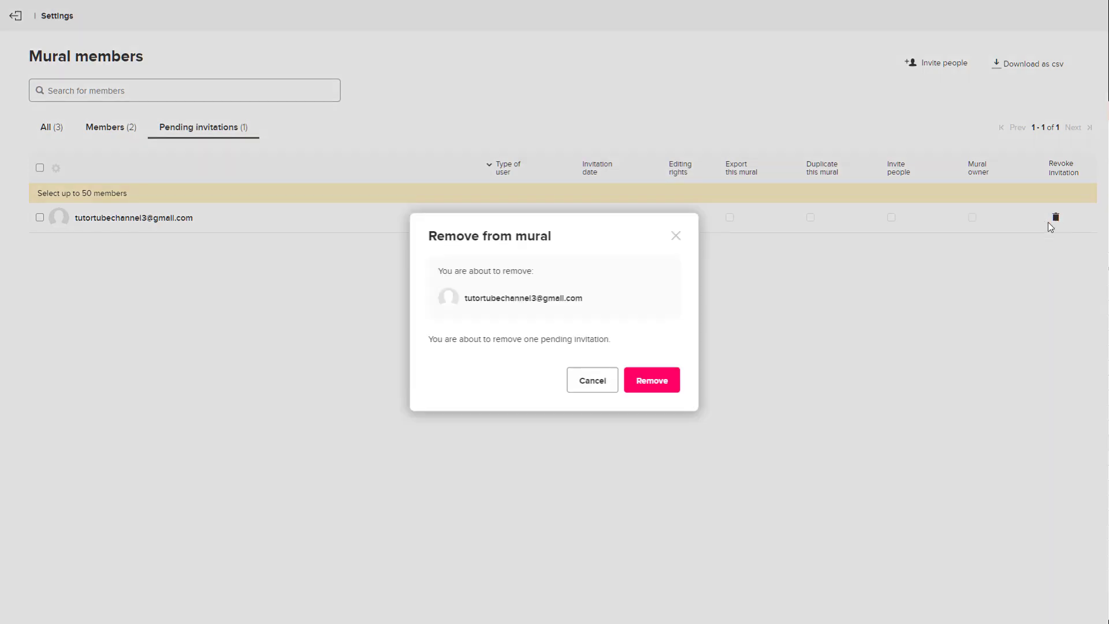
pyautogui.click(658, 386)
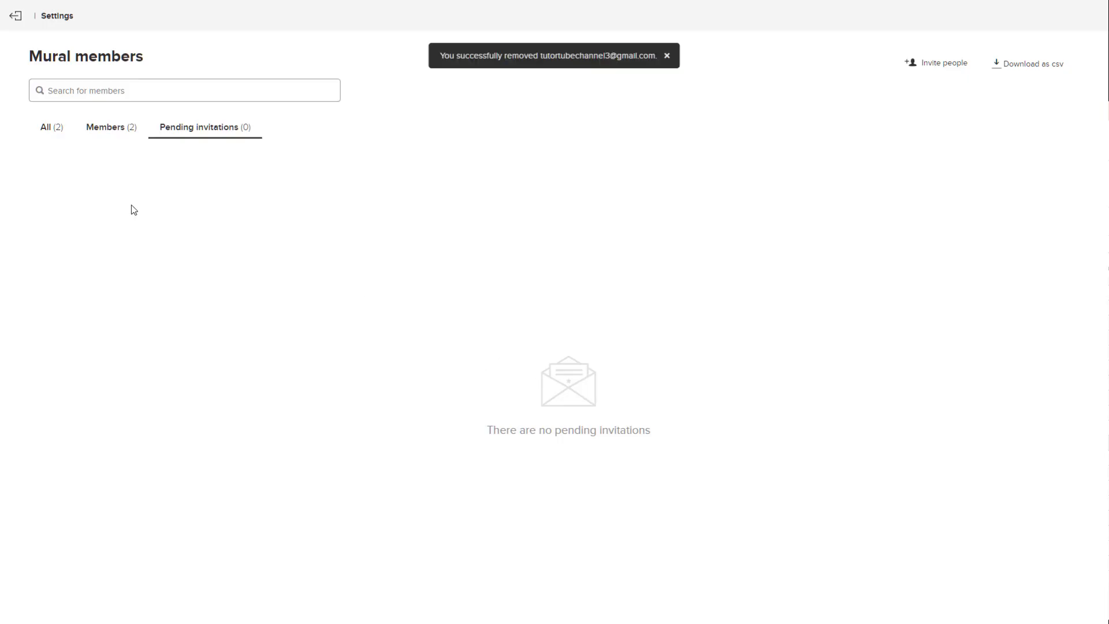
pyautogui.click(104, 128)
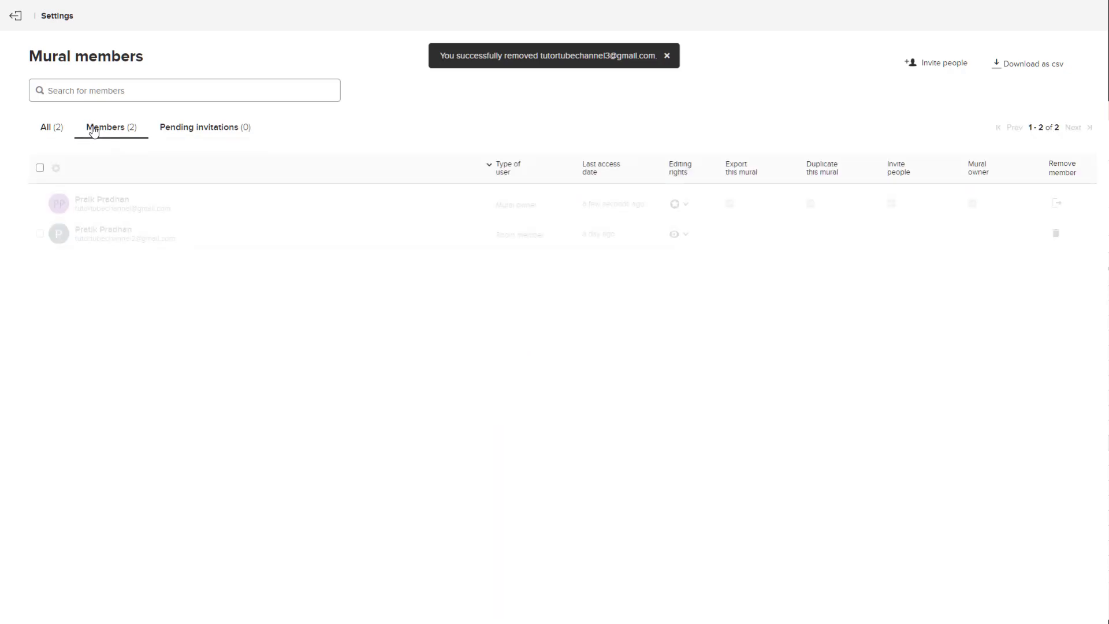
# Search the member list by a member's name, trimming the term to 'pr' so both members match
pyautogui.click(88, 91)
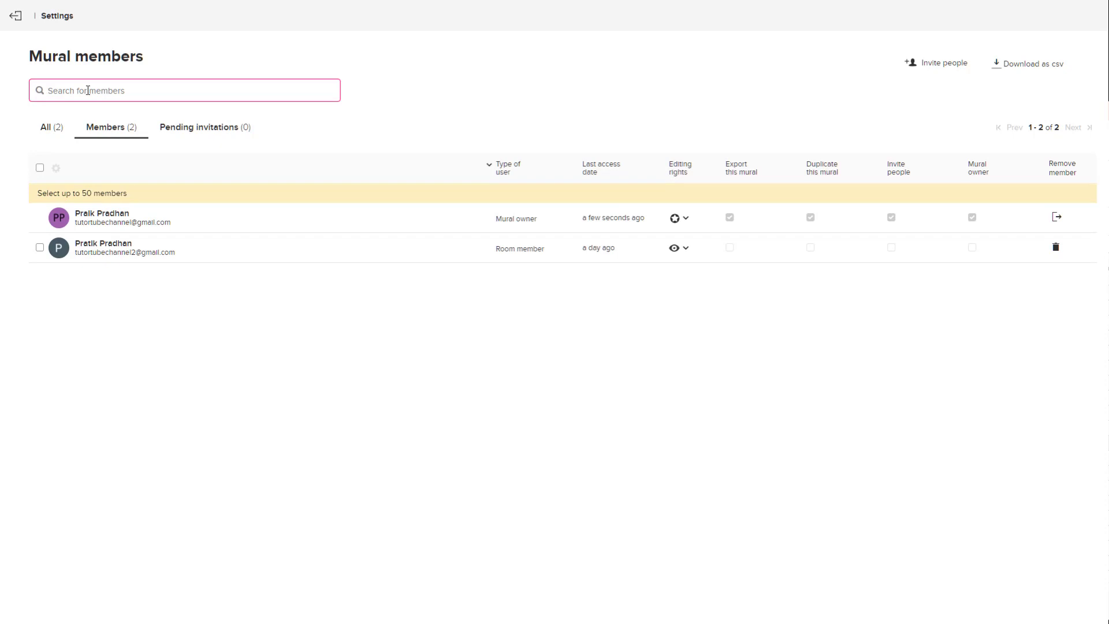
pyautogui.write('2')
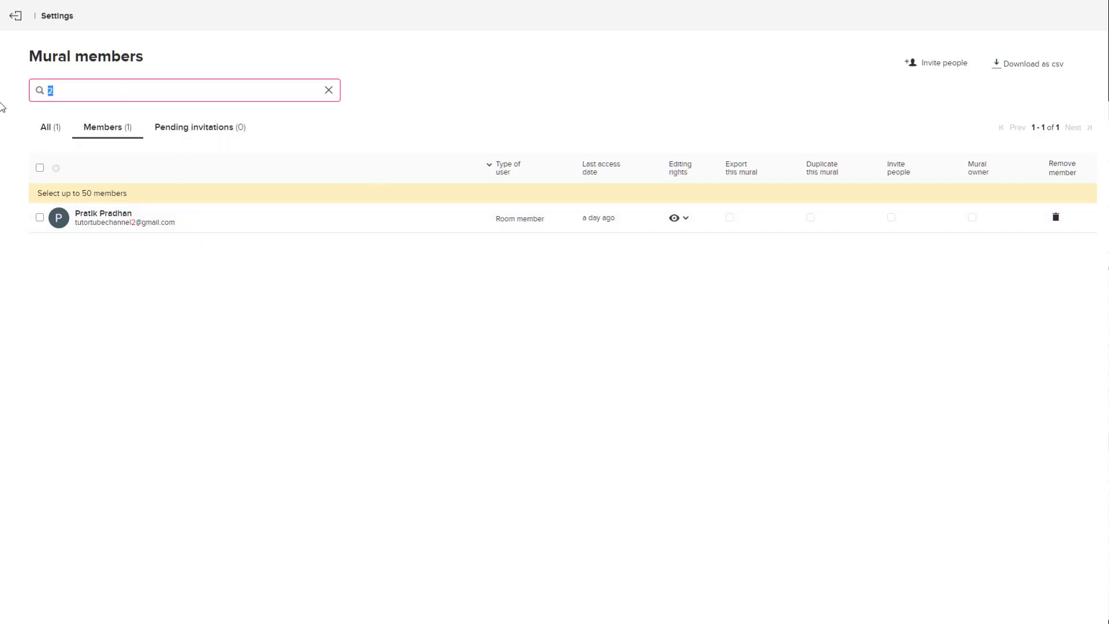
pyautogui.write('pratik')
pyautogui.press('BackSpace')
pyautogui.press('BackSpace')
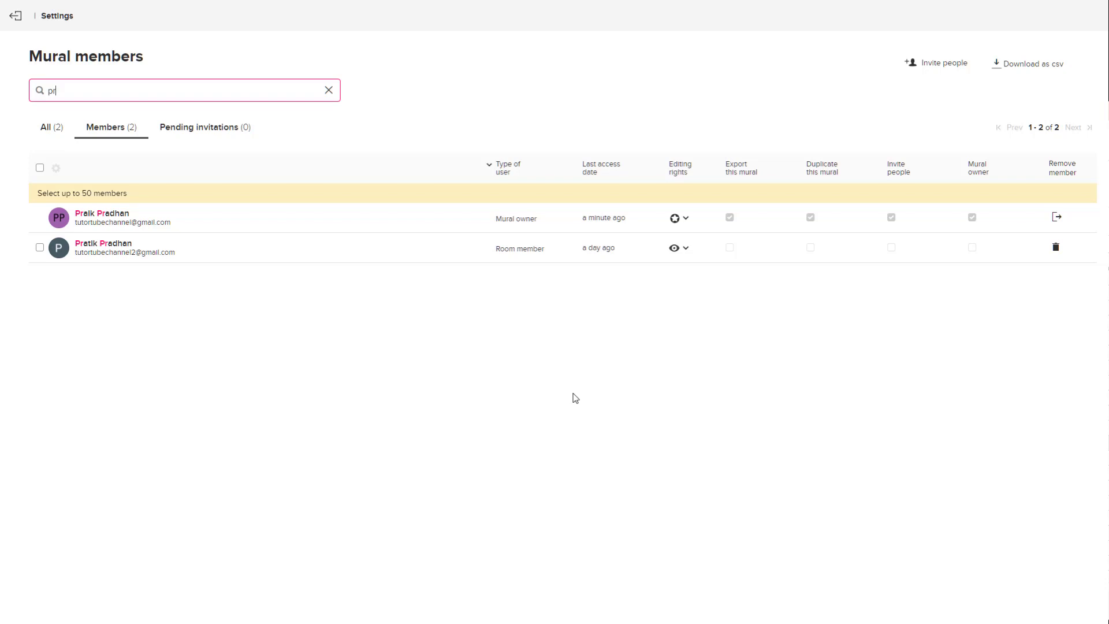
# Download the member list as members.csv to the Desktop and restore the browser window
pyautogui.click(1017, 66)
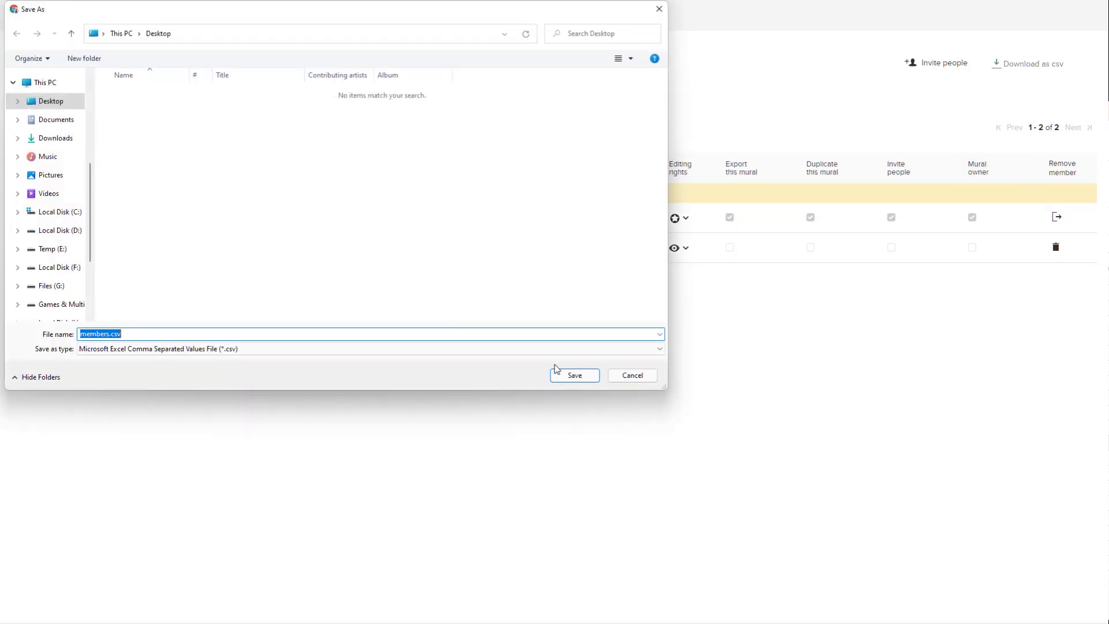
pyautogui.click(574, 375)
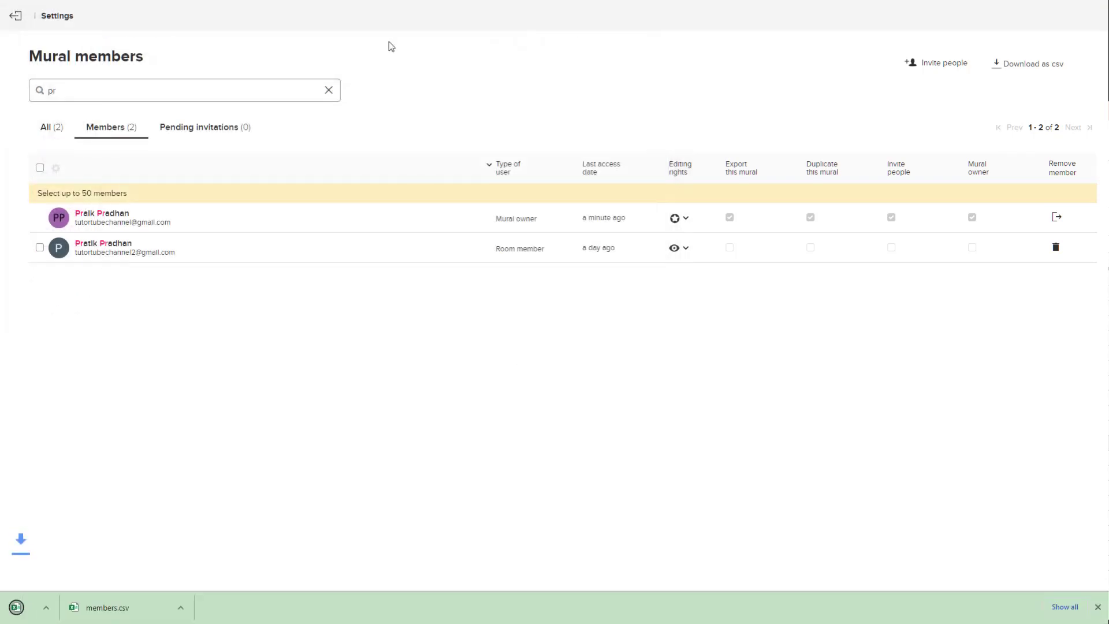
pyautogui.click(554, 36)
pyautogui.doubleClick(521, 21)
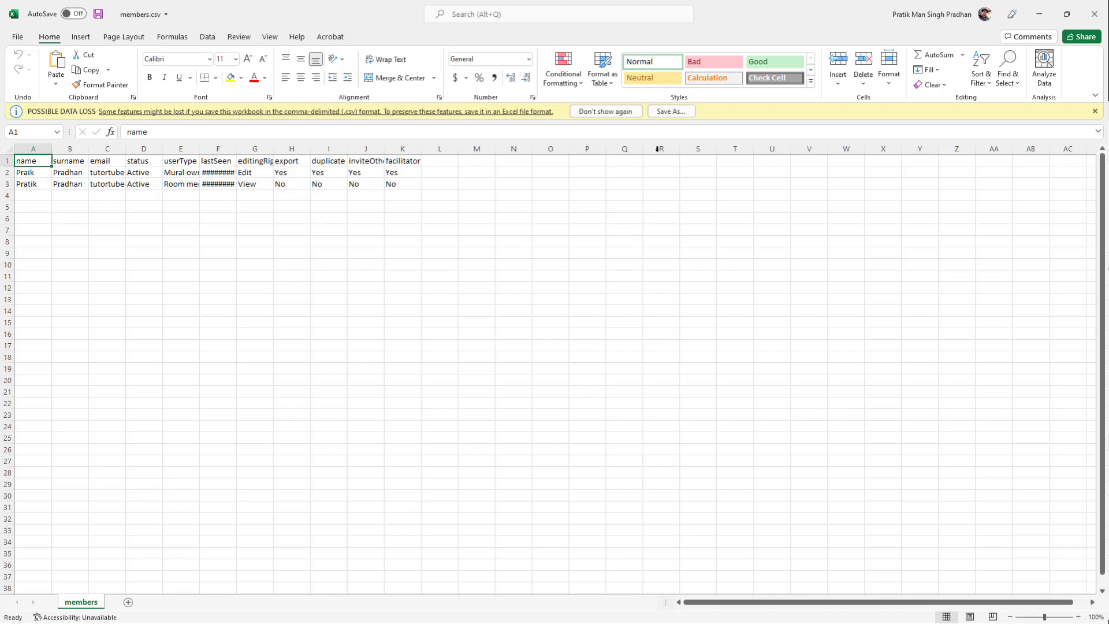
# Autofit column F so the lastSeen dates show, then close members.csv without saving
pyautogui.click(628, 113)
pyautogui.click(435, 201)
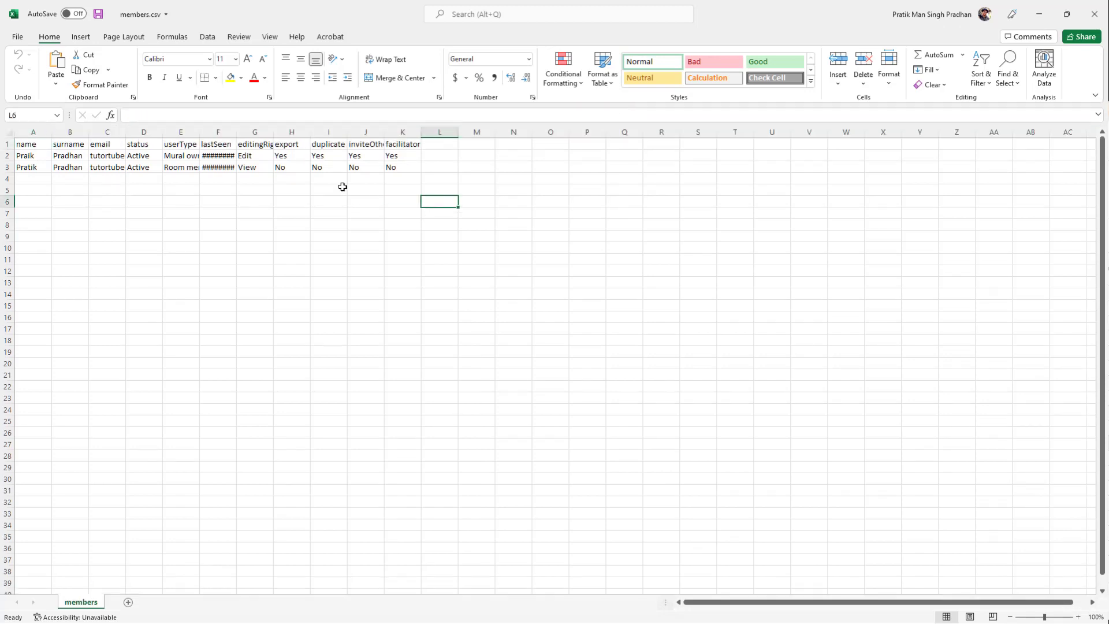
pyautogui.doubleClick(236, 133)
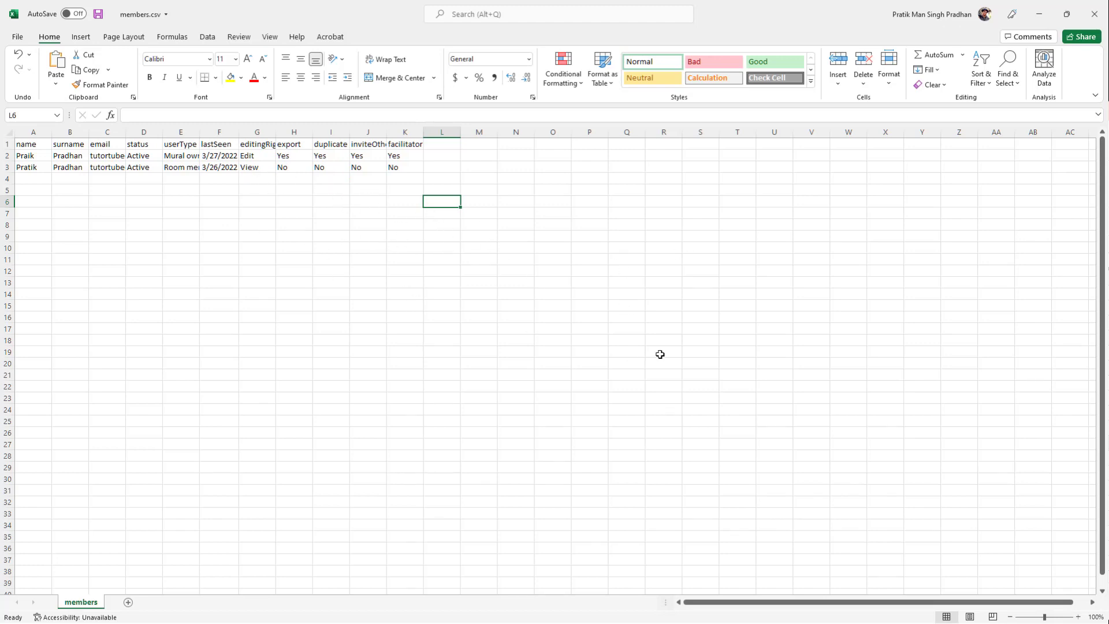
pyautogui.click(1093, 14)
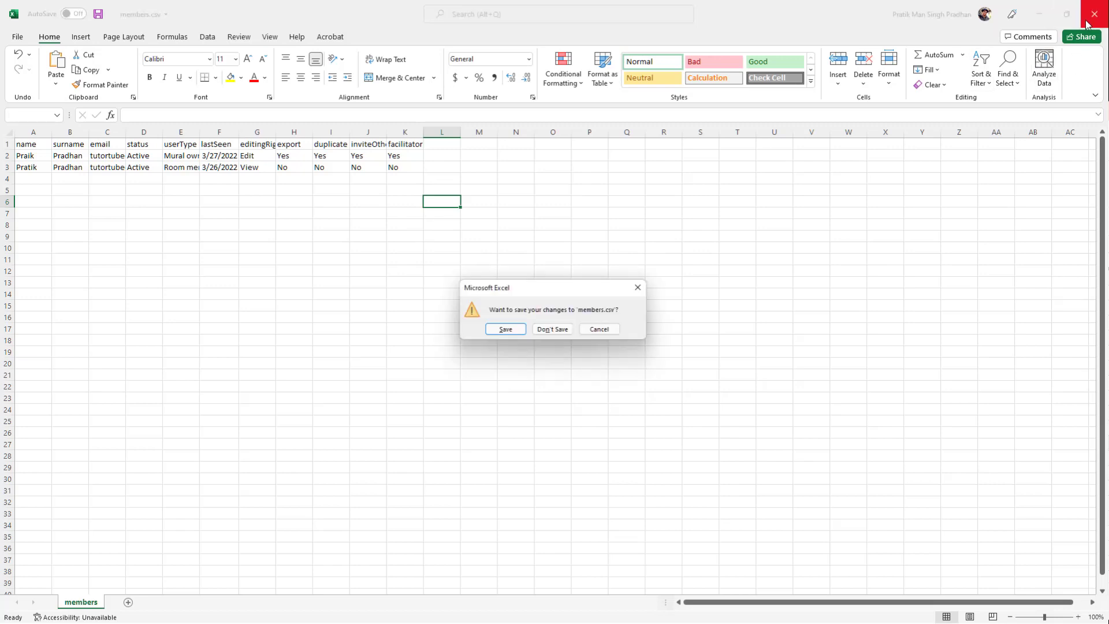
pyautogui.click(567, 328)
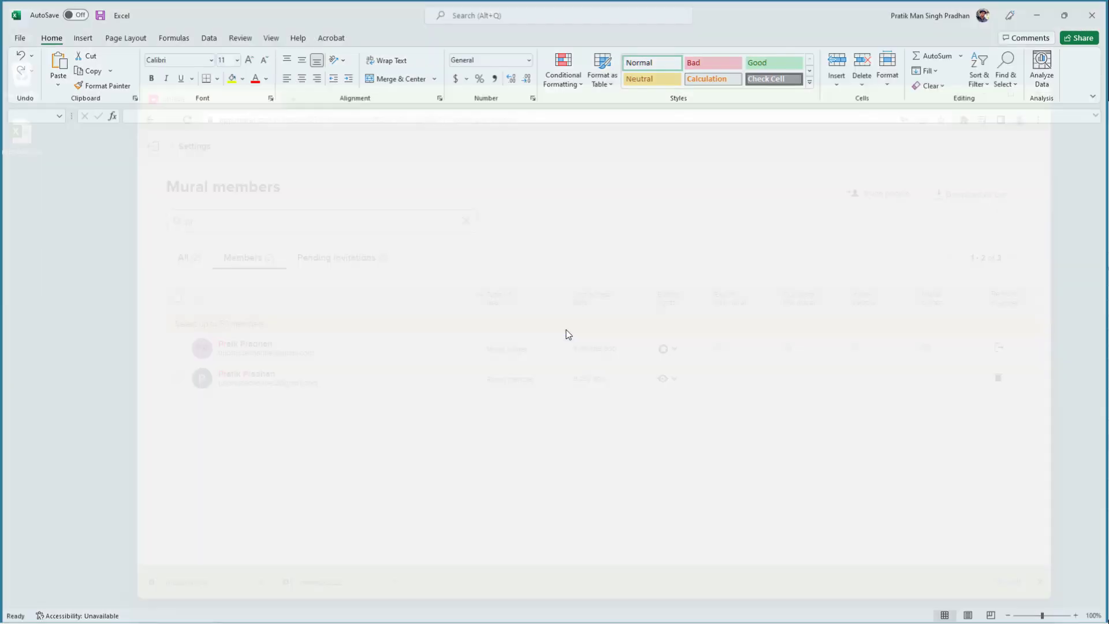